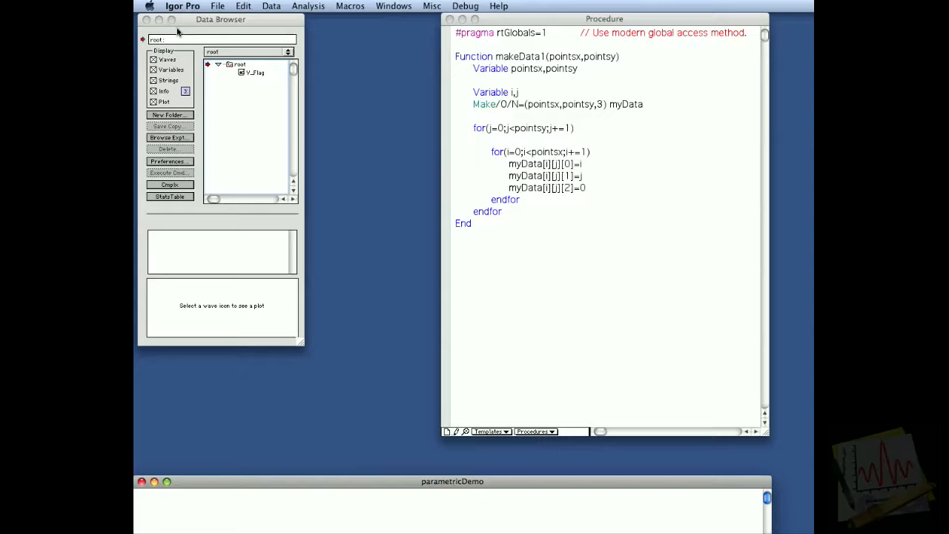
Review the makeData1 function, highlighting its Make line and the assignments that fill the three layers of myData.
{"action": "left_click", "coordinate": [482, 58]}
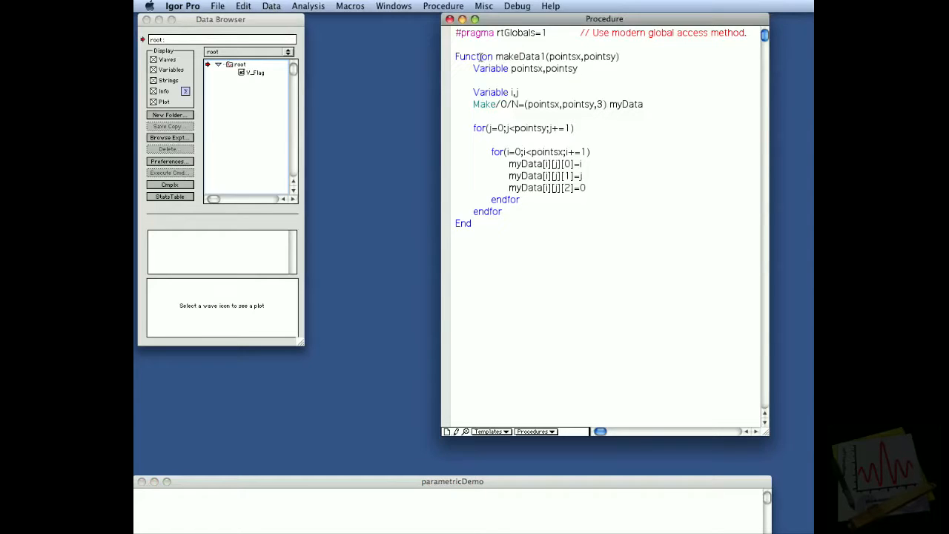
{"action": "left_click_drag", "start_coordinate": [454, 57], "coordinate": [456, 238]}
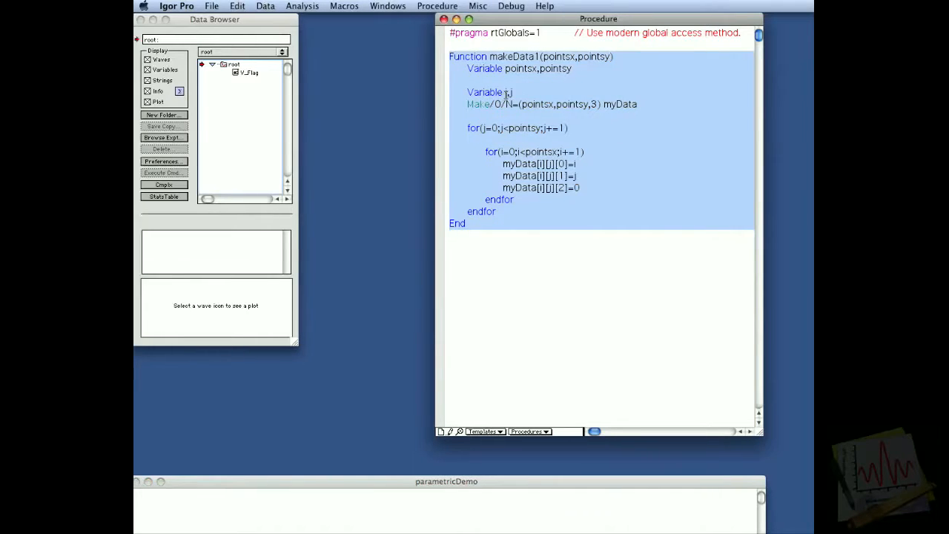
{"action": "left_click", "coordinate": [479, 102]}
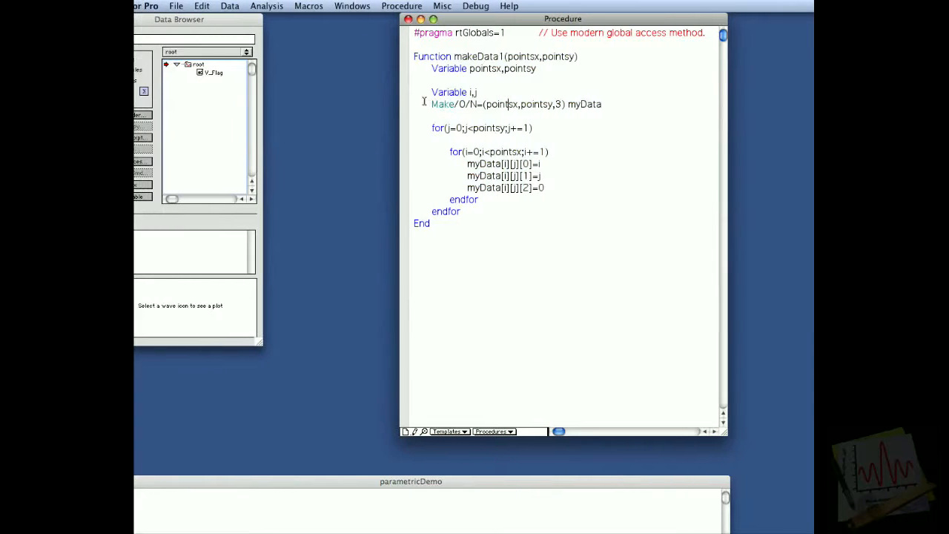
{"action": "left_click_drag", "start_coordinate": [393, 103], "coordinate": [387, 112]}
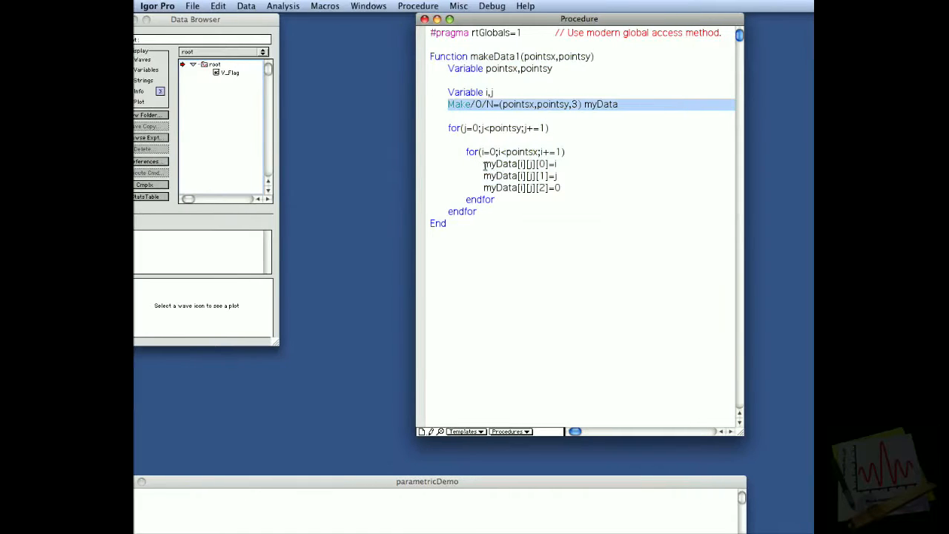
{"action": "left_click", "coordinate": [580, 164]}
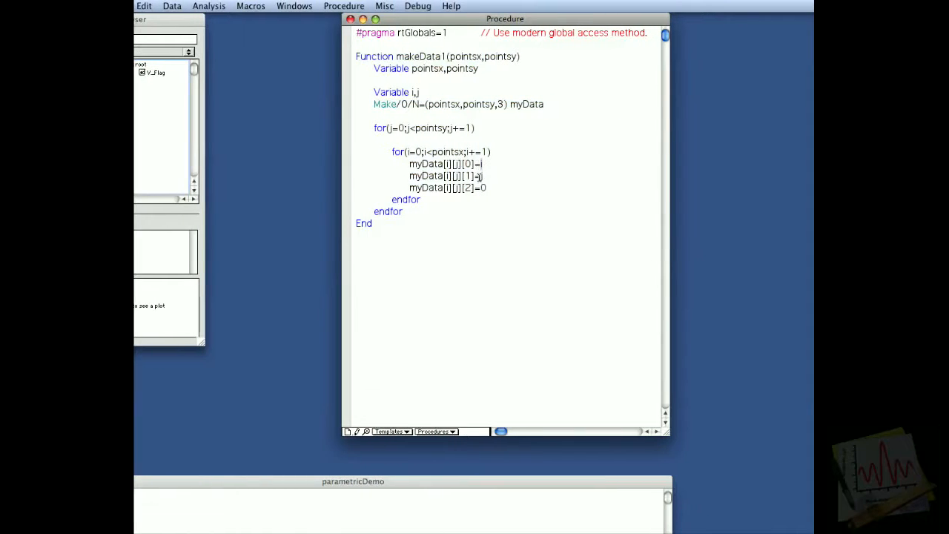
{"action": "left_click_drag", "start_coordinate": [481, 189], "coordinate": [388, 184]}
{"action": "left_click_drag", "start_coordinate": [453, 185], "coordinate": [417, 186]}
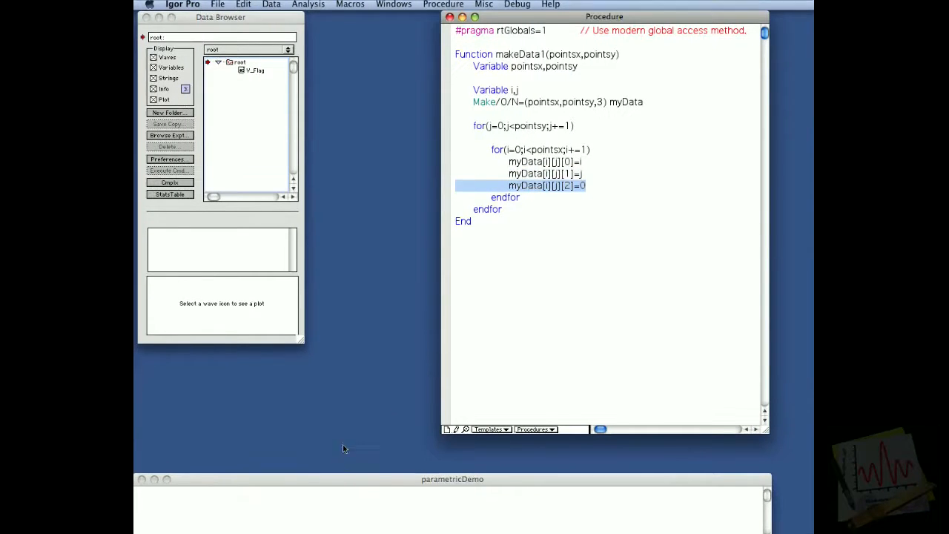
Run makeData1(50,50) and select the myData wave in the Data Browser to preview it.
{"action": "left_click", "coordinate": [299, 526]}
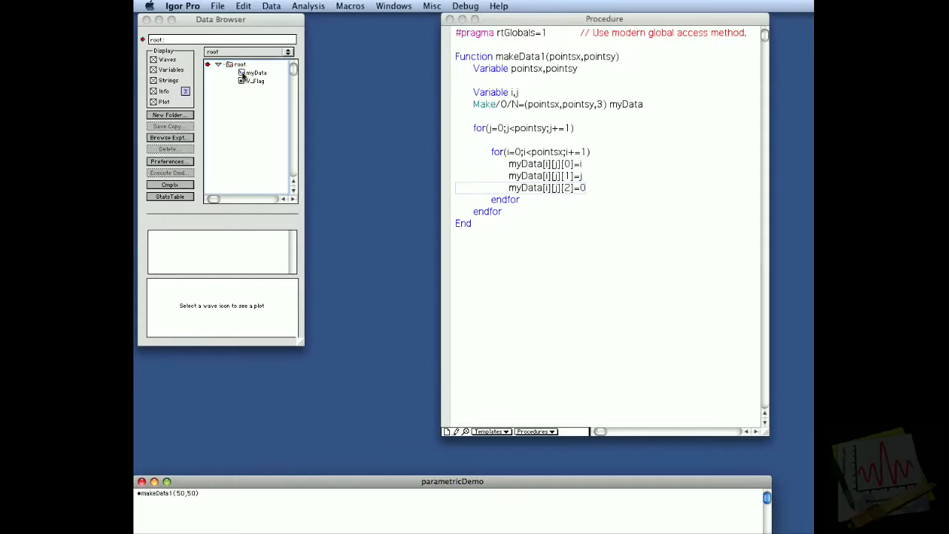
{"action": "left_click", "coordinate": [252, 72]}
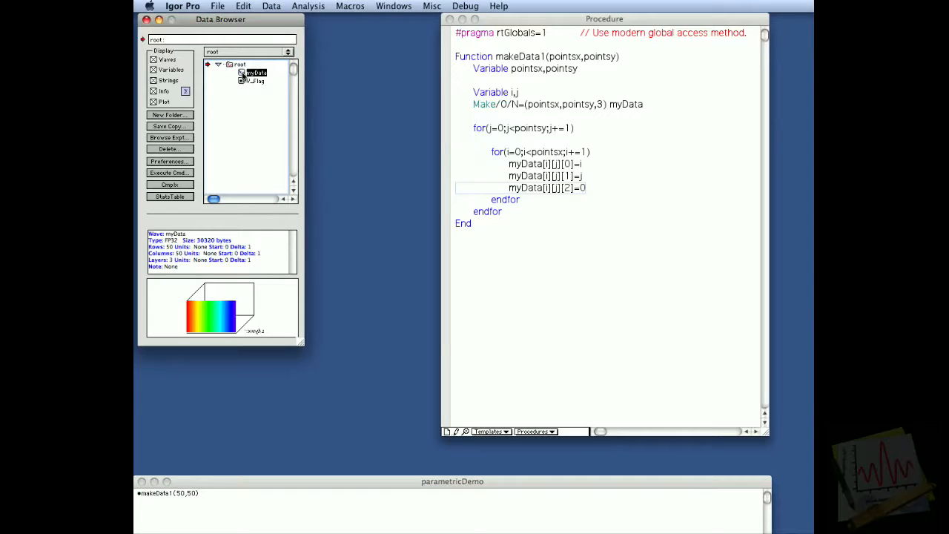
Create an empty 3D plot window using the Other plot type.
{"action": "left_click", "coordinate": [380, 5]}
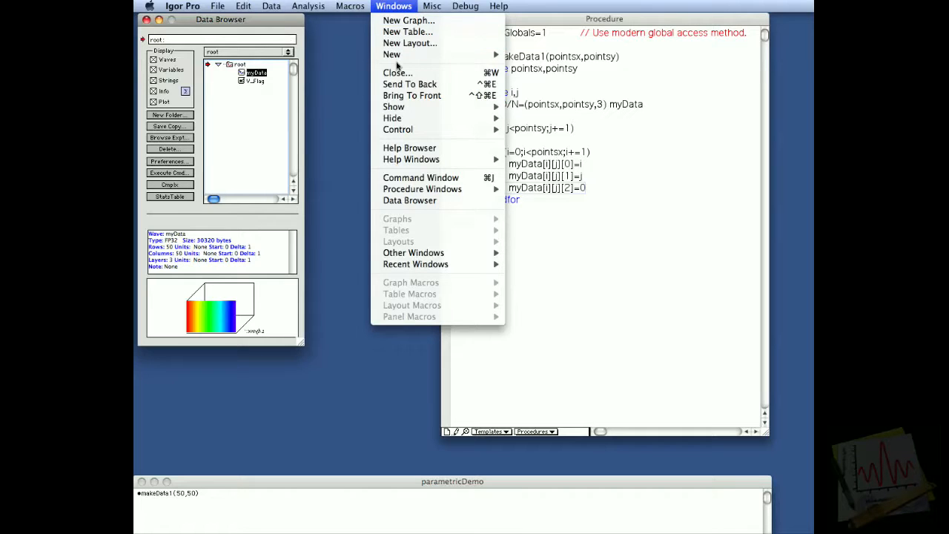
{"action": "mouse_move", "coordinate": [396, 58]}
{"action": "mouse_move", "coordinate": [534, 129]}
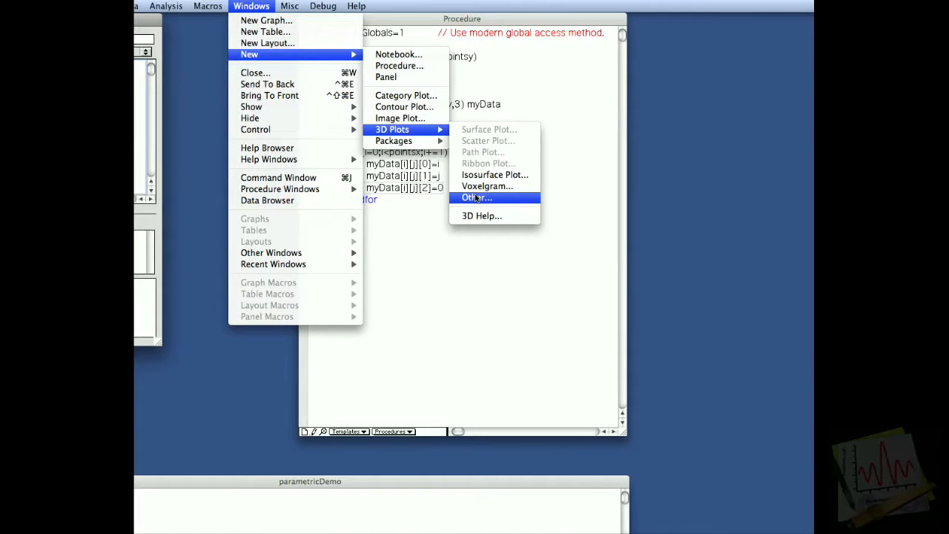
{"action": "left_click", "coordinate": [476, 198]}
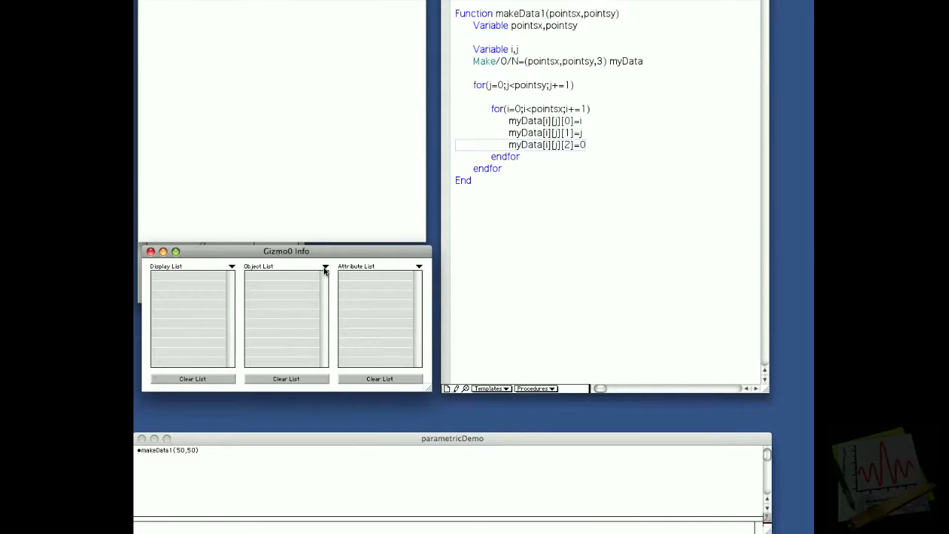
Append a new surface object to the 3D plot's object list with Parametric wave as source type and myData as its wave.
{"action": "mouse_move", "coordinate": [330, 271]}
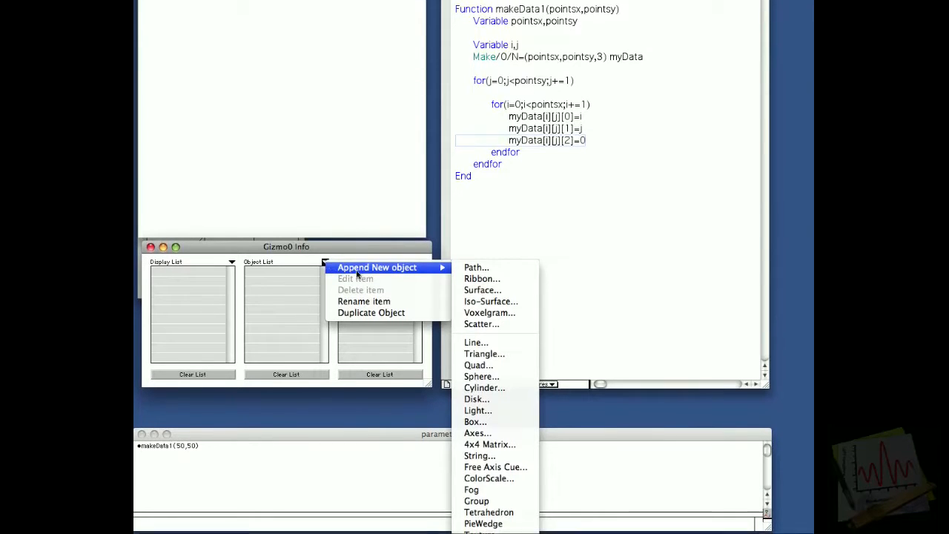
{"action": "left_click", "coordinate": [479, 283]}
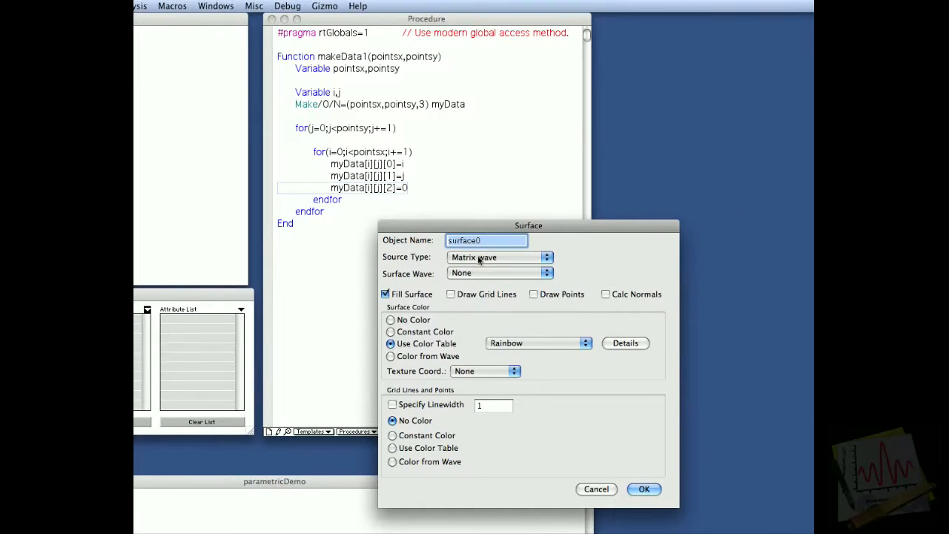
{"action": "left_click", "coordinate": [509, 252]}
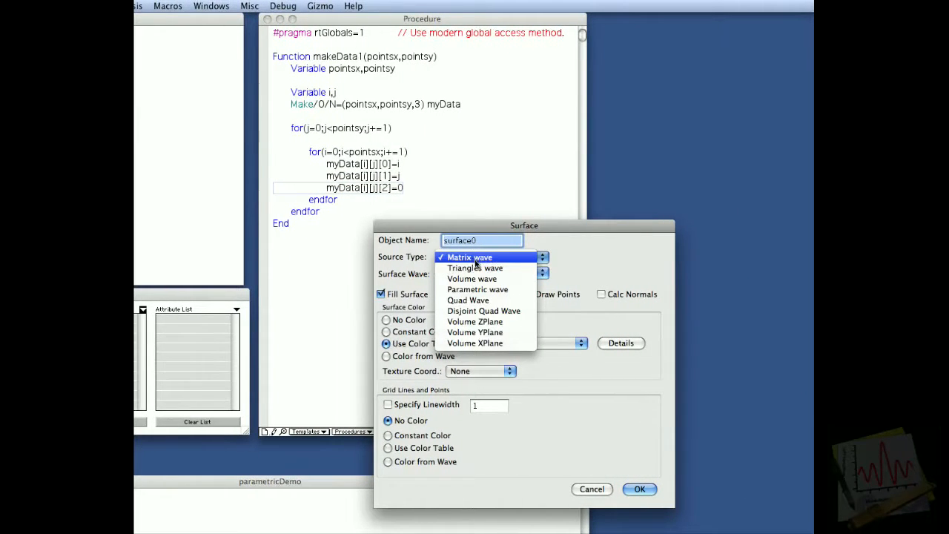
{"action": "left_click", "coordinate": [480, 291]}
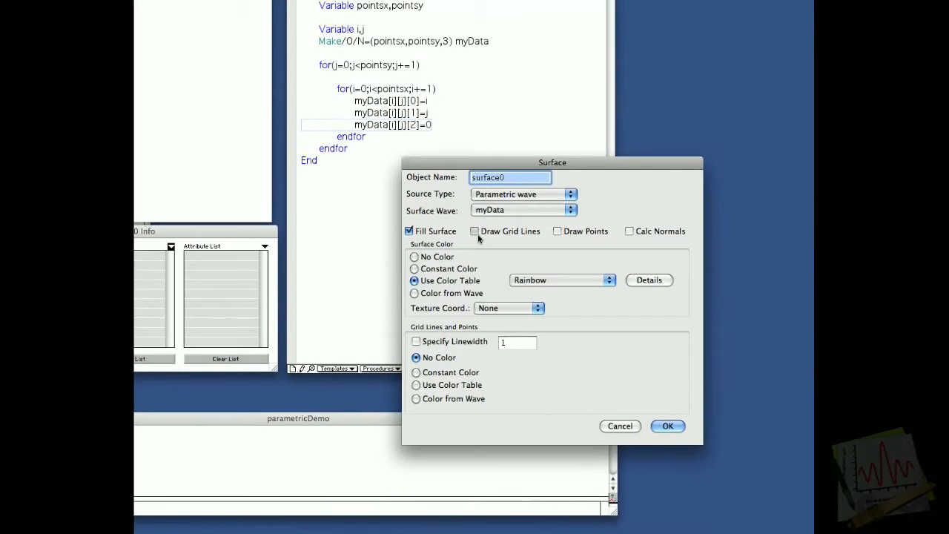
Turn on grid lines for the surface, give them a constant gray color, and accept the surface settings.
{"action": "left_click", "coordinate": [482, 129]}
{"action": "left_click", "coordinate": [465, 389]}
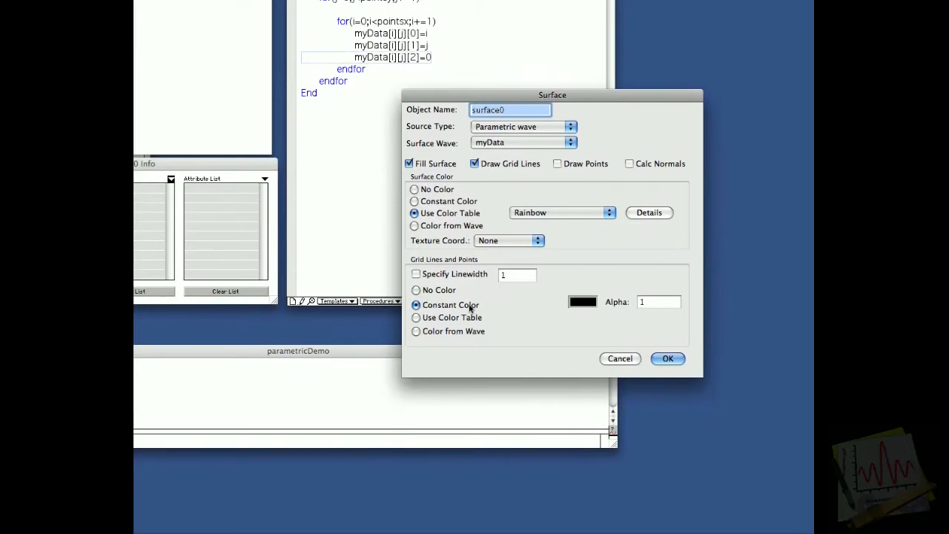
{"action": "left_click", "coordinate": [575, 282]}
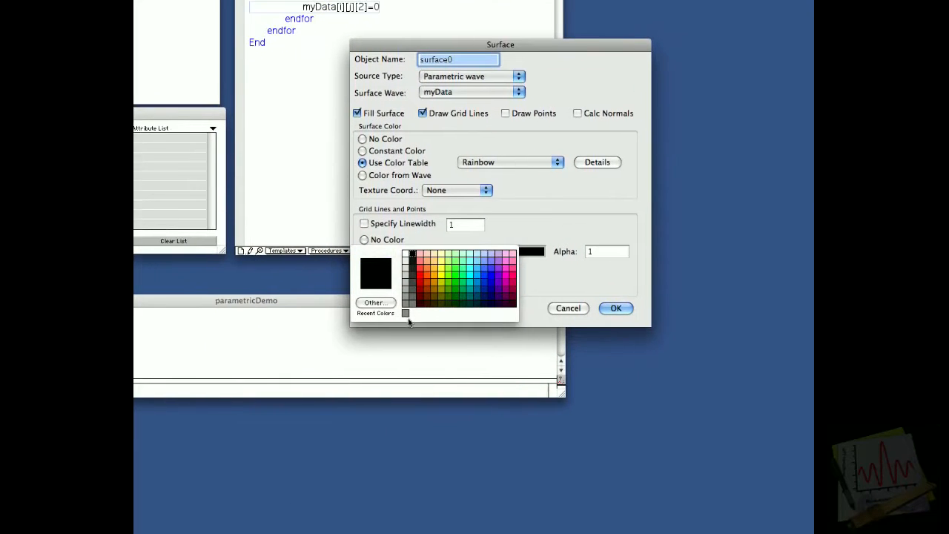
{"action": "left_click", "coordinate": [441, 314]}
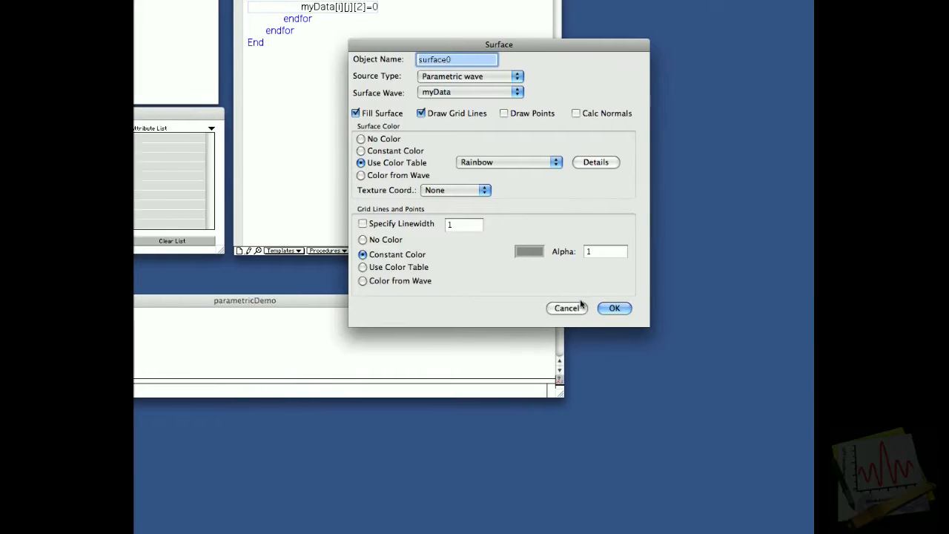
{"action": "left_click", "coordinate": [544, 311]}
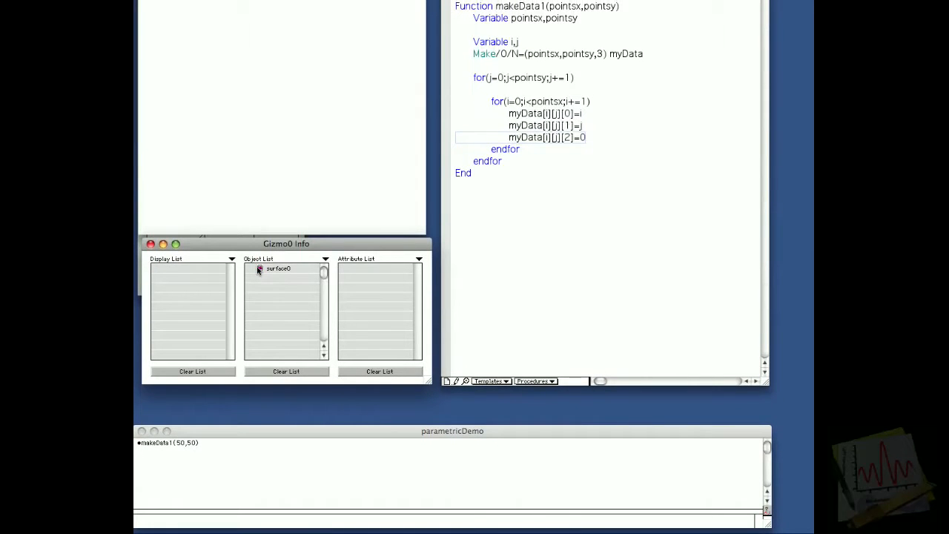
Add surface0 to the display list and rotate the plot to an oblique view of the plane.
{"action": "left_click_drag", "start_coordinate": [258, 271], "coordinate": [222, 272]}
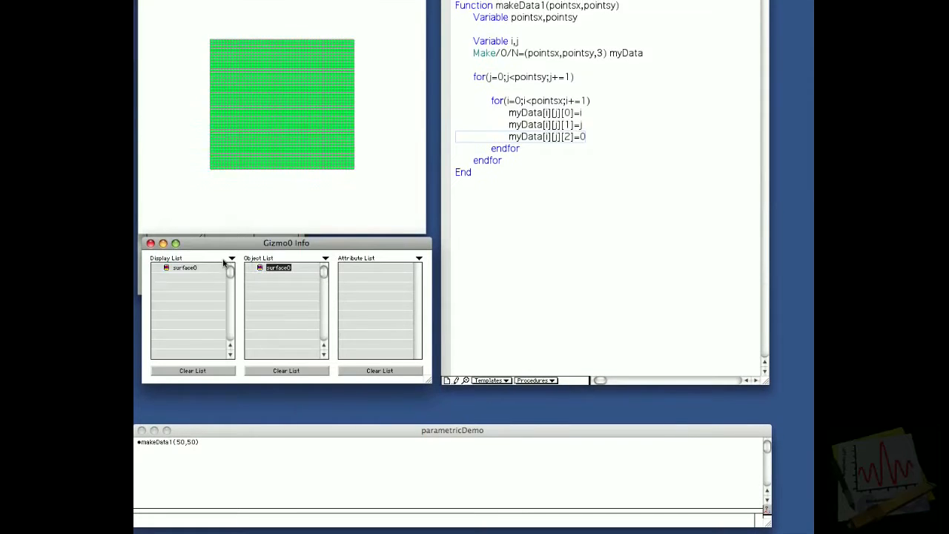
{"action": "left_click_drag", "start_coordinate": [274, 227], "coordinate": [223, 153]}
{"action": "left_click_drag", "start_coordinate": [391, 149], "coordinate": [385, 185]}
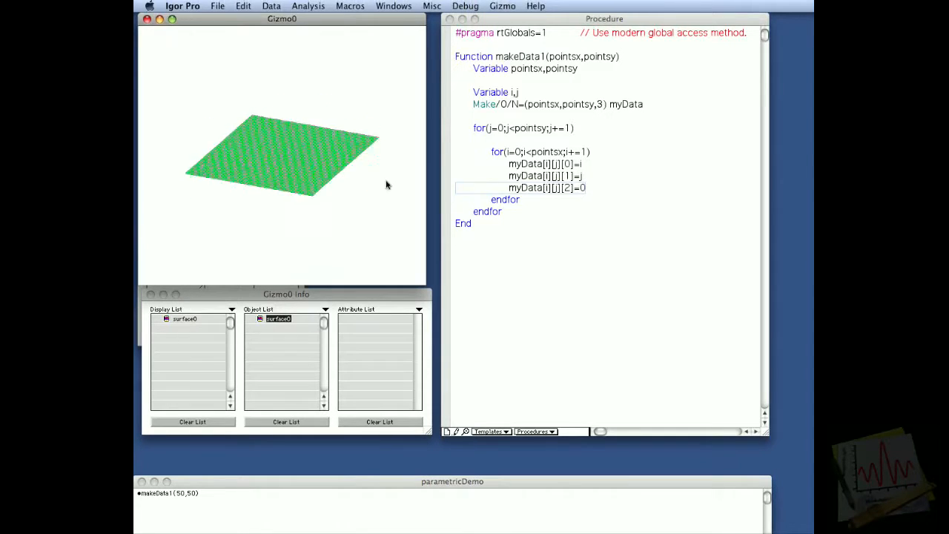
Show the axis cue in the 3D plot and rotate the surface to check its orientation.
{"action": "right_click", "coordinate": [349, 182]}
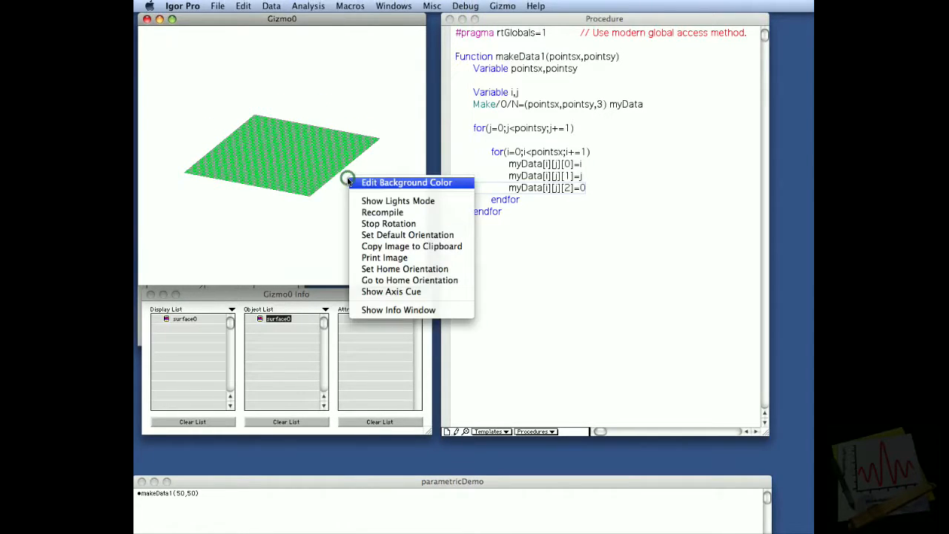
{"action": "left_click", "coordinate": [387, 291]}
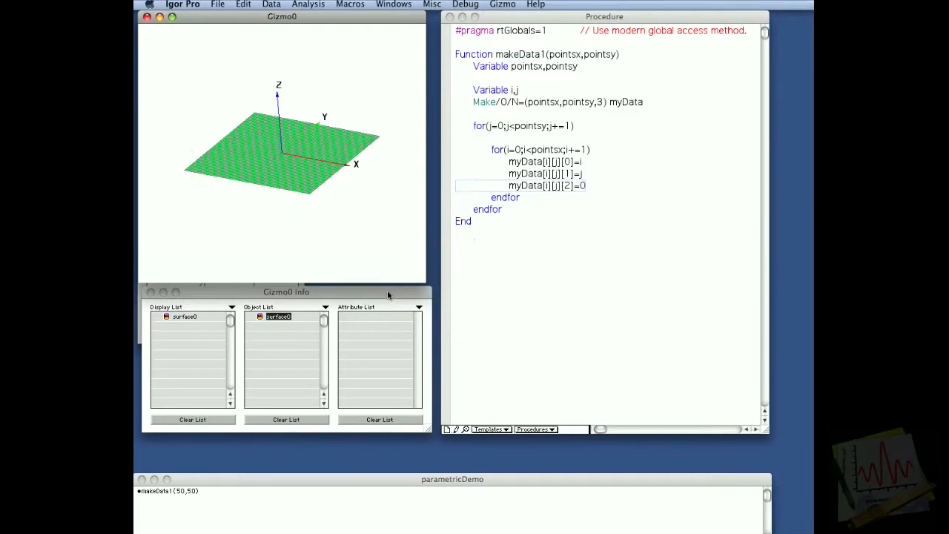
{"action": "left_click_drag", "start_coordinate": [368, 212], "coordinate": [288, 211]}
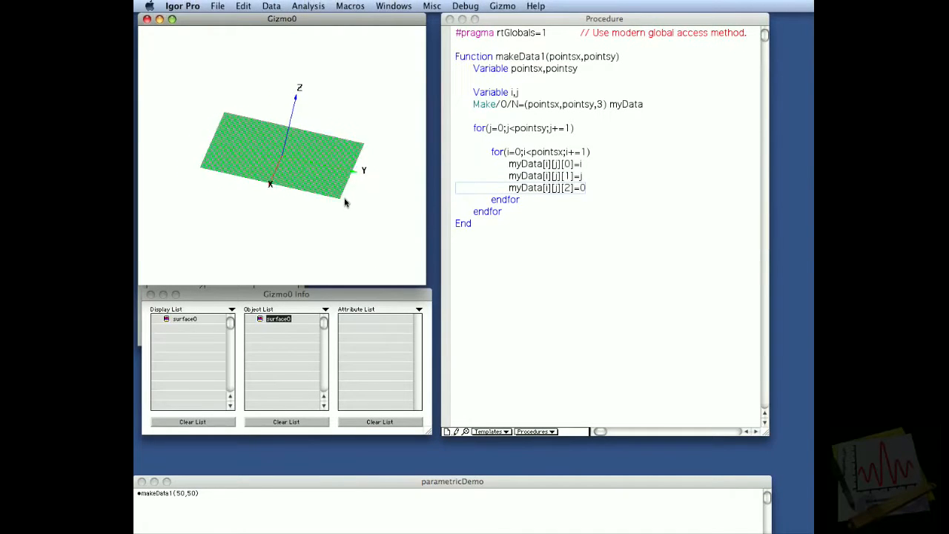
{"action": "left_click_drag", "start_coordinate": [302, 180], "coordinate": [361, 166]}
{"action": "left_click_drag", "start_coordinate": [210, 142], "coordinate": [220, 170]}
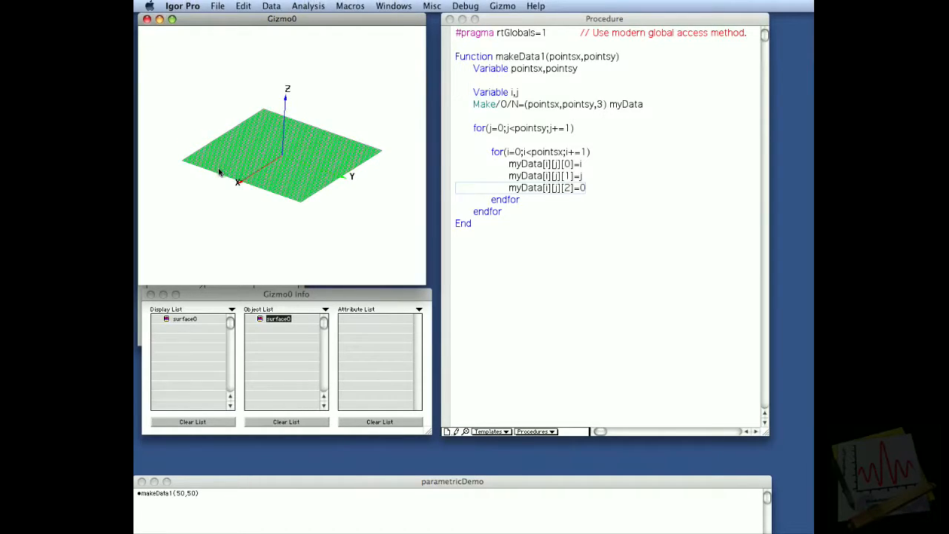
Paste the prepared makeData2(pointsx,pointsy) function below makeData1 and review its dPhi and dTheta lines and zero-valued third layer.
{"action": "left_click", "coordinate": [550, 273]}
{"action": "left_click", "coordinate": [549, 270]}
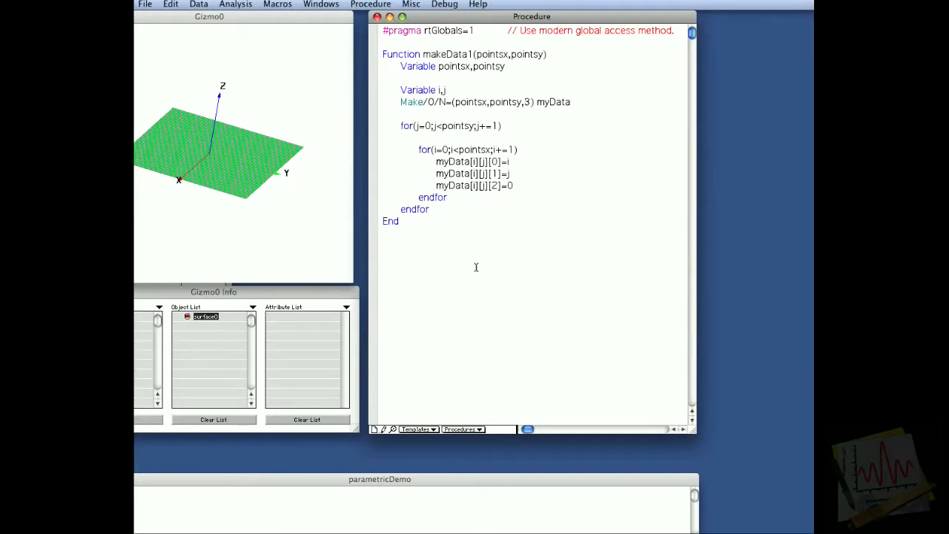
{"action": "key", "text": "super+v"}
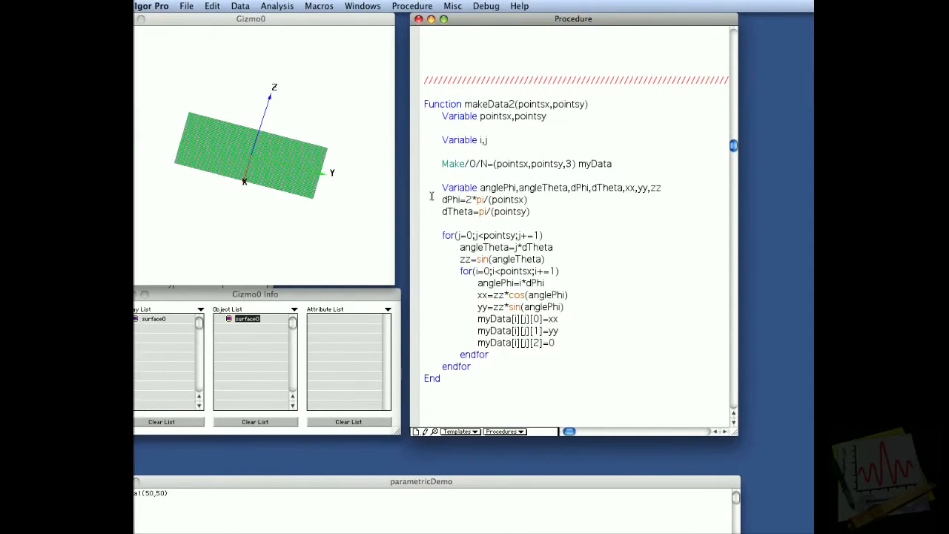
{"action": "left_click_drag", "start_coordinate": [450, 199], "coordinate": [455, 220]}
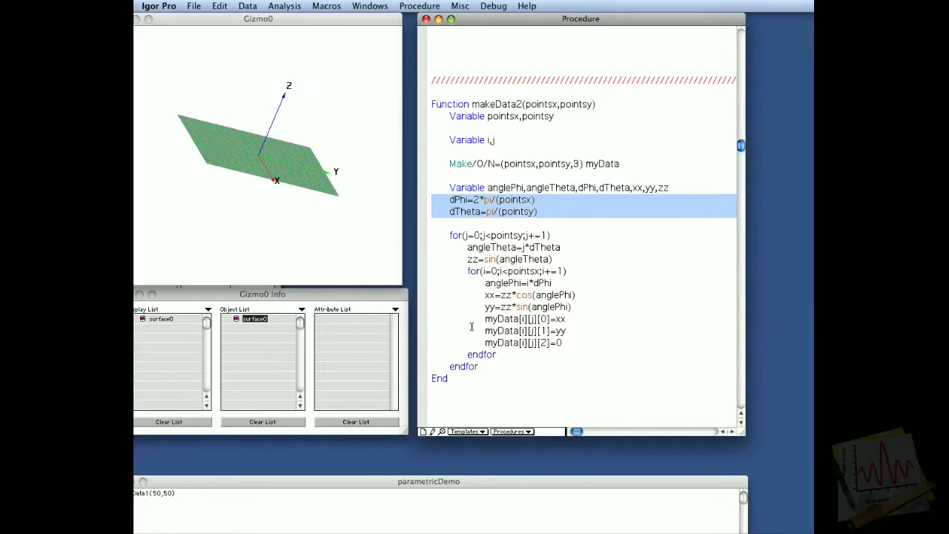
{"action": "double_click", "coordinate": [552, 309]}
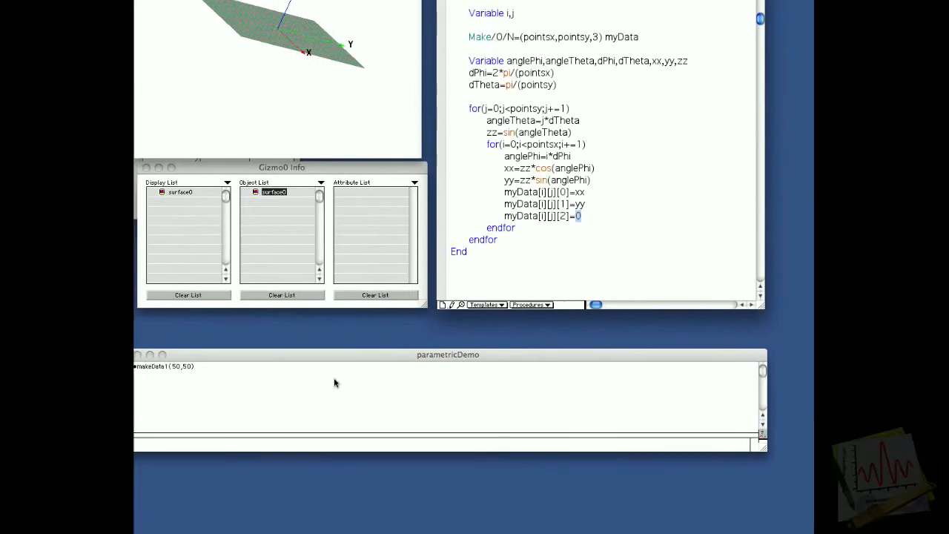
Run makeData2(50,50) and rotate the 3D plot to inspect the resulting surface.
{"action": "left_click", "coordinate": [334, 383]}
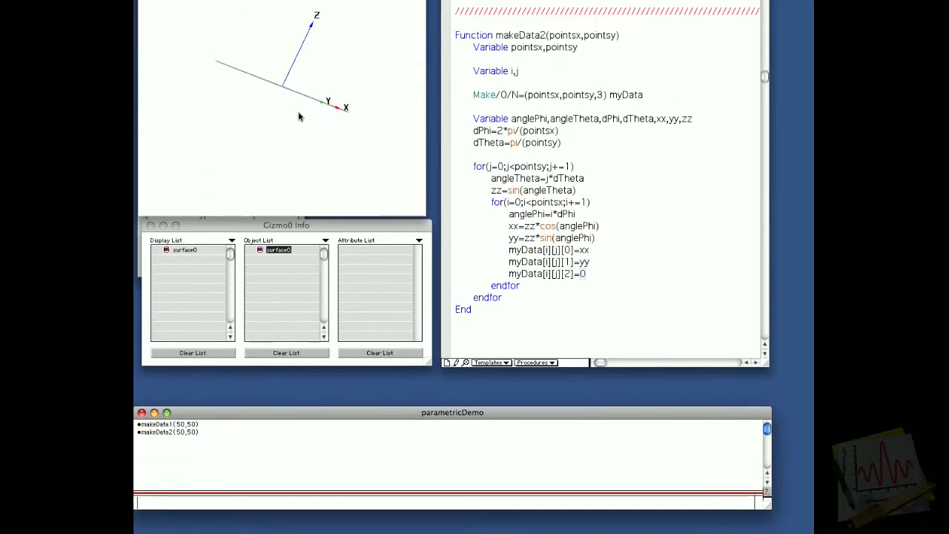
{"action": "left_click", "coordinate": [292, 161]}
{"action": "left_click_drag", "start_coordinate": [292, 161], "coordinate": [219, 196]}
{"action": "left_click_drag", "start_coordinate": [331, 142], "coordinate": [336, 119]}
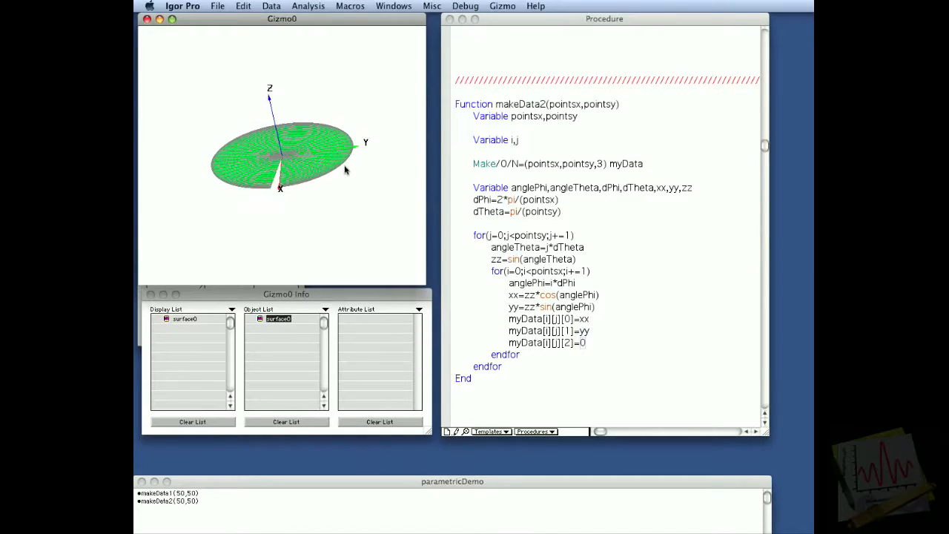
{"action": "left_click_drag", "start_coordinate": [336, 170], "coordinate": [322, 189]}
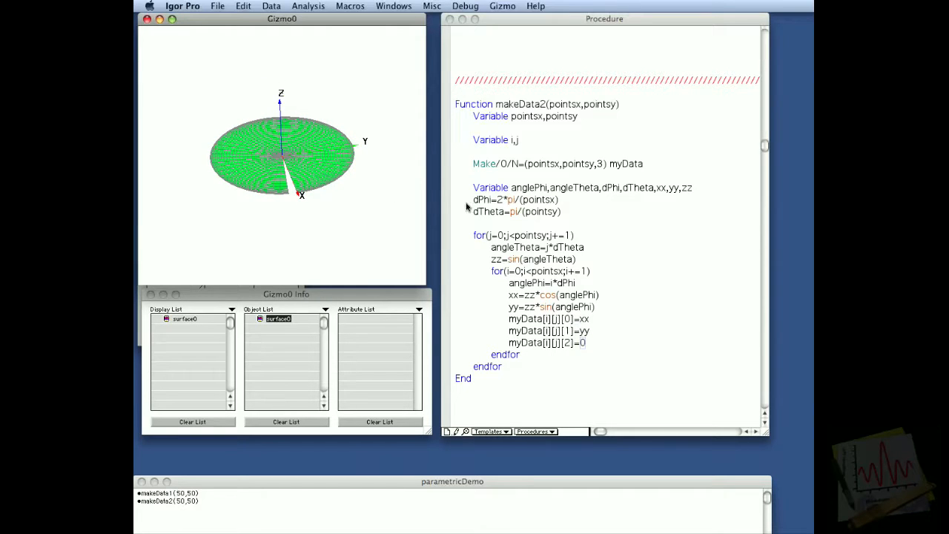
Change the dPhi line in makeData2 to 2*pi/(pointsx-1), rerun makeData2(50,50), and return to the code.
{"action": "left_click", "coordinate": [517, 200]}
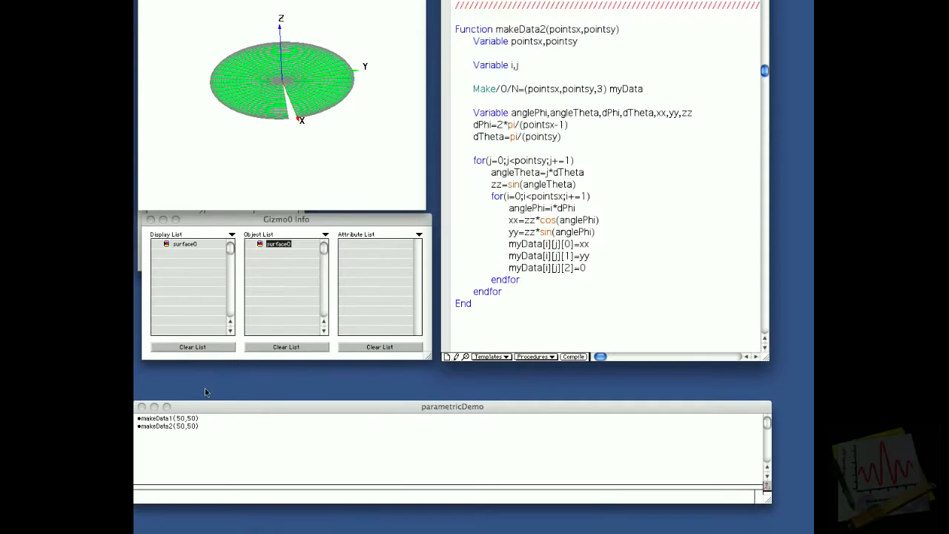
{"action": "left_click", "coordinate": [205, 321]}
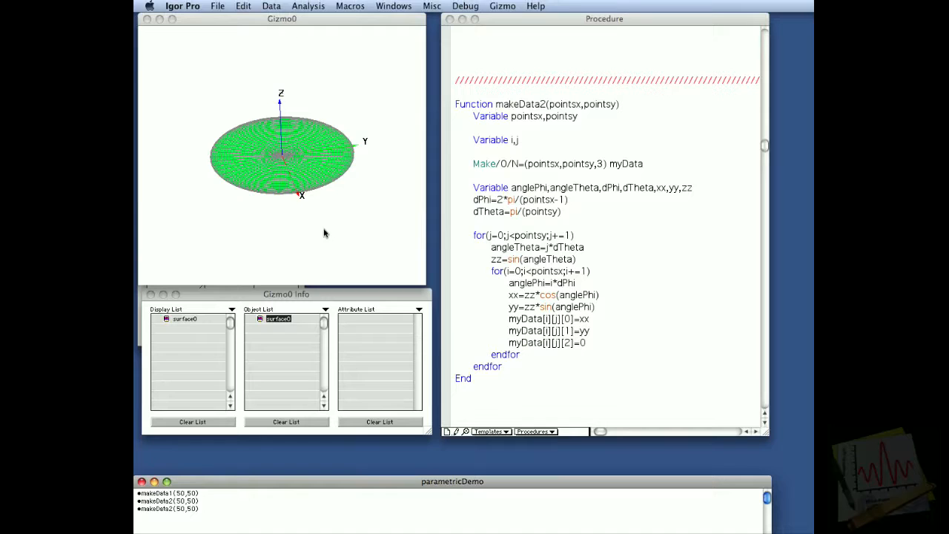
{"action": "left_click", "coordinate": [460, 247]}
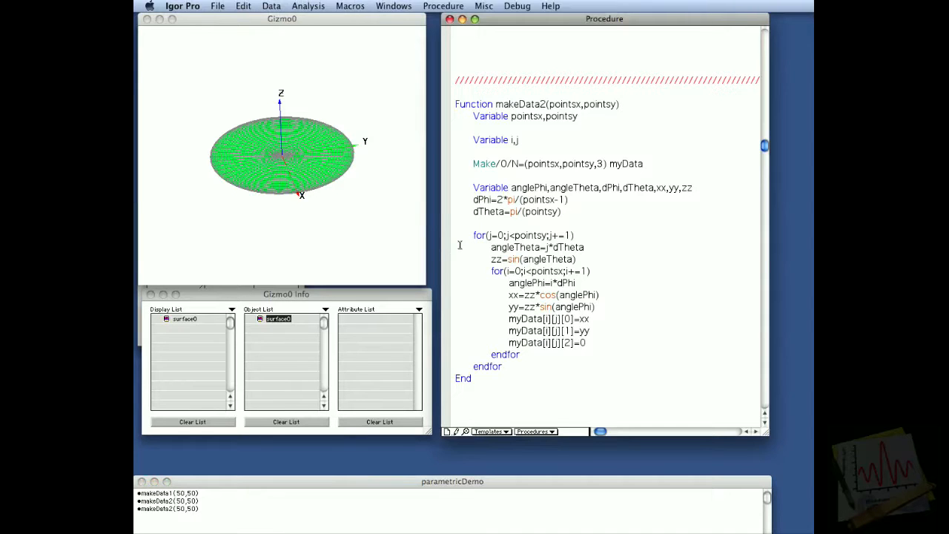
Review the loop in makeData3 that sets angleTheta, zz and sig, and run makeData3(50,50) to plot its surface.
{"action": "scroll", "coordinate": [459, 244], "scroll_direction": "down", "scroll_amount": 10}
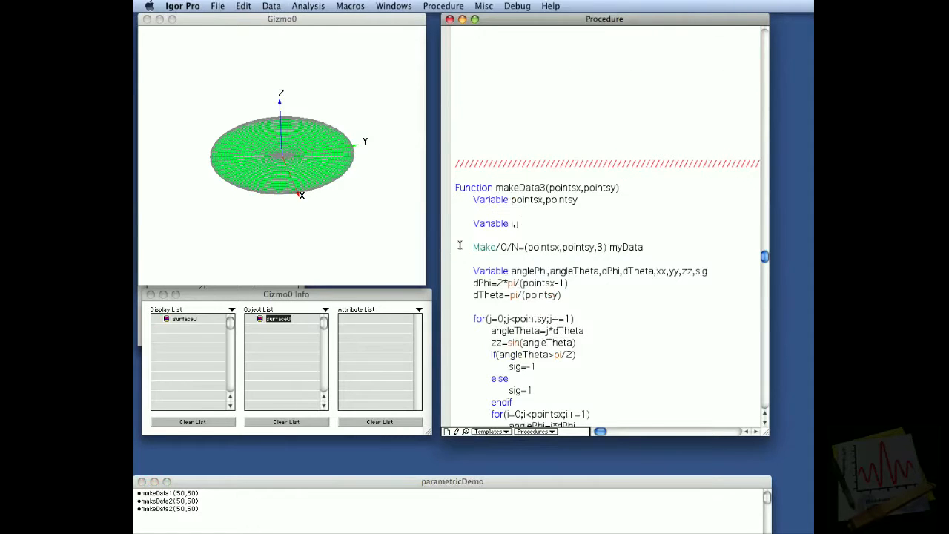
{"action": "scroll", "coordinate": [592, 204], "scroll_direction": "down", "scroll_amount": 6}
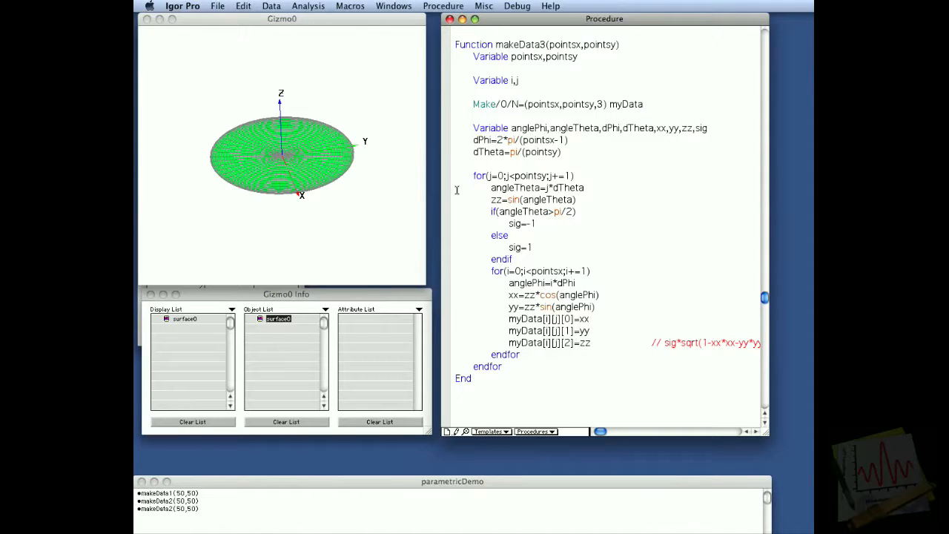
{"action": "left_click_drag", "start_coordinate": [457, 190], "coordinate": [457, 220]}
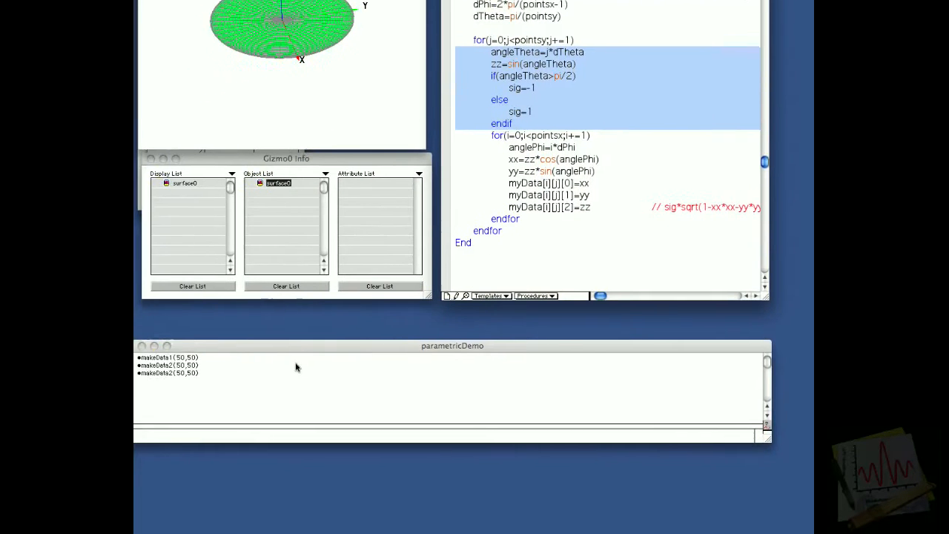
{"action": "left_click", "coordinate": [199, 422]}
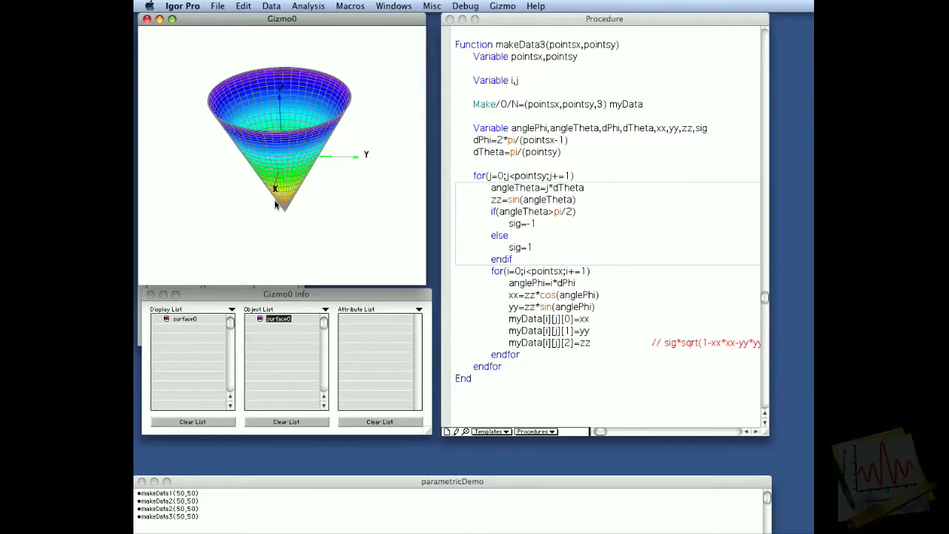
Replace the zz value of the third layer in makeData3 with the commented expression sig*sqrt(1-xx*xx-yy*yy).
{"action": "left_click", "coordinate": [500, 308]}
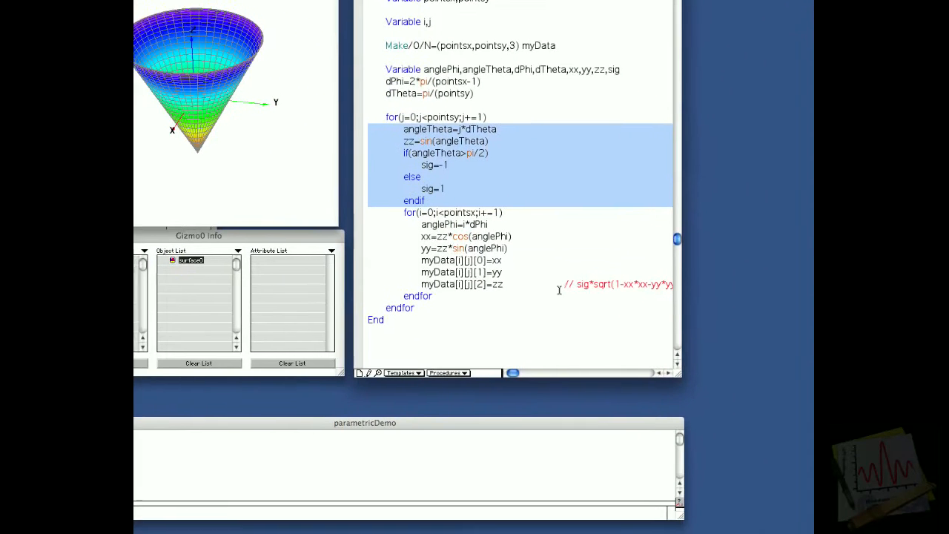
{"action": "left_click_drag", "start_coordinate": [491, 267], "coordinate": [408, 267]}
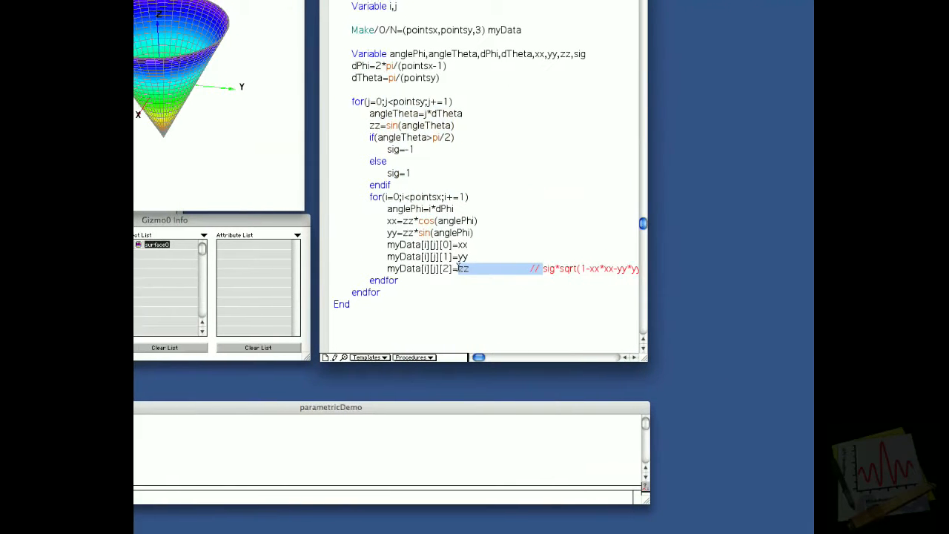
{"action": "key", "text": "BackSpace"}
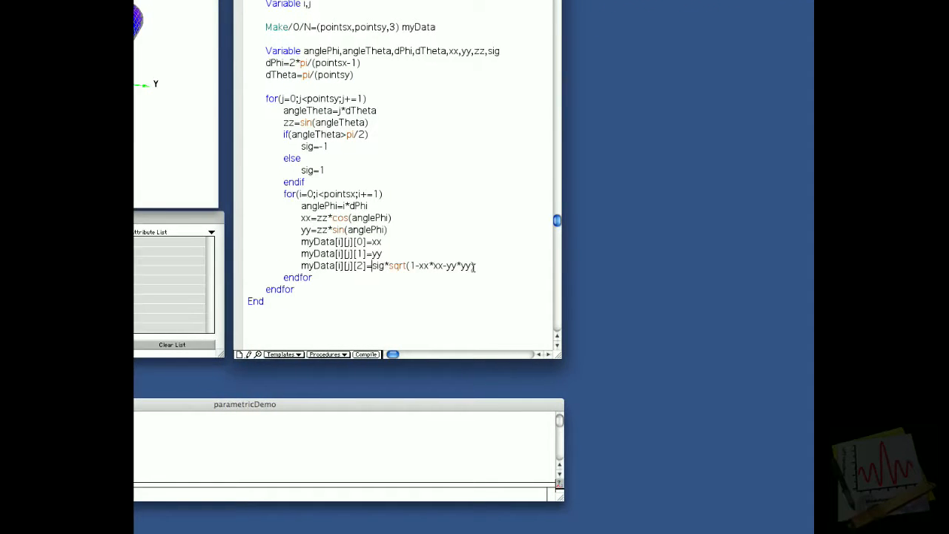
{"action": "triple_click", "coordinate": [382, 265]}
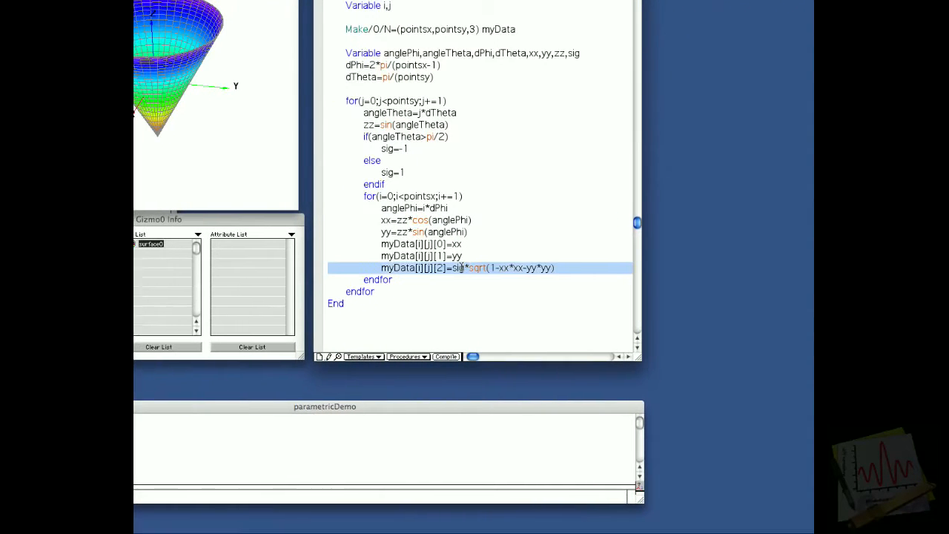
{"action": "double_click", "coordinate": [460, 268]}
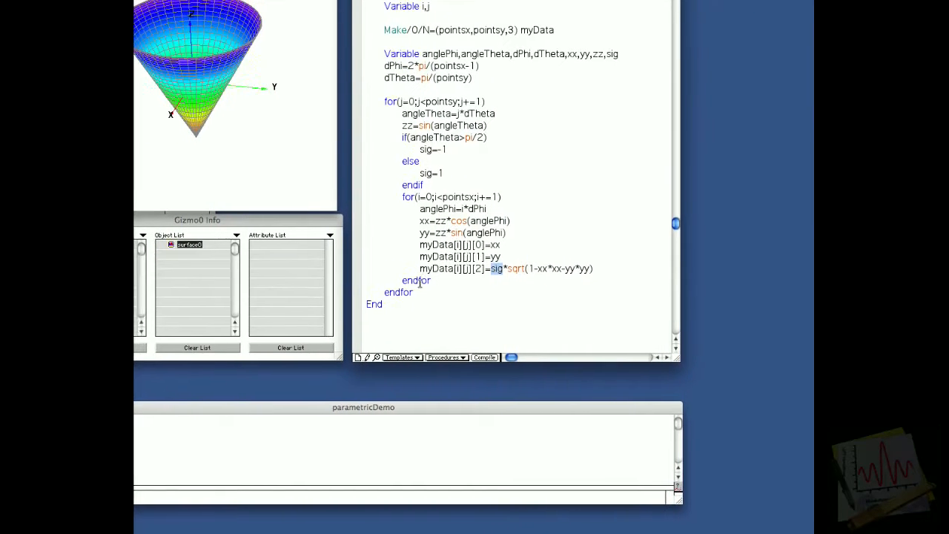
Rerun makeData3(50,50) and rotate the 3D plot to inspect the surface around its equator.
{"action": "left_click", "coordinate": [167, 428]}
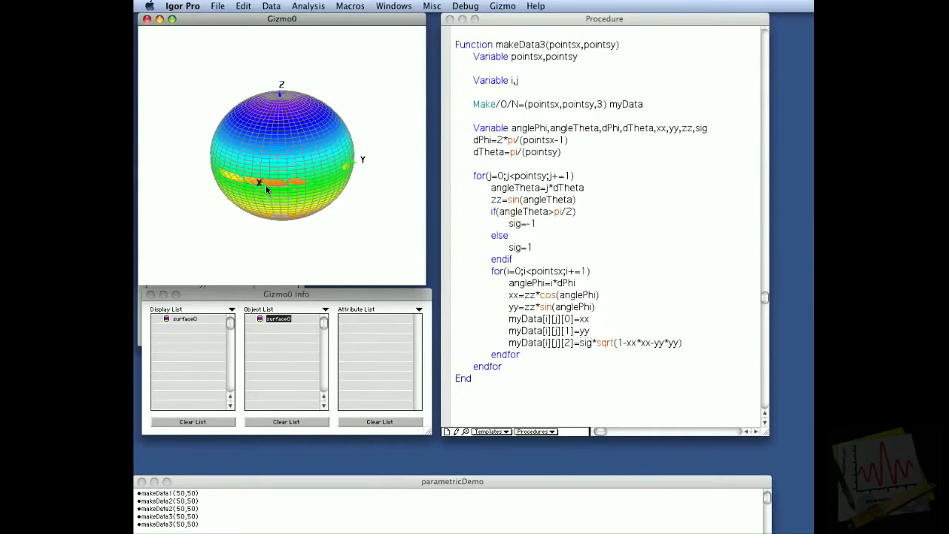
{"action": "left_click_drag", "start_coordinate": [265, 185], "coordinate": [292, 159]}
{"action": "left_click_drag", "start_coordinate": [257, 193], "coordinate": [311, 191]}
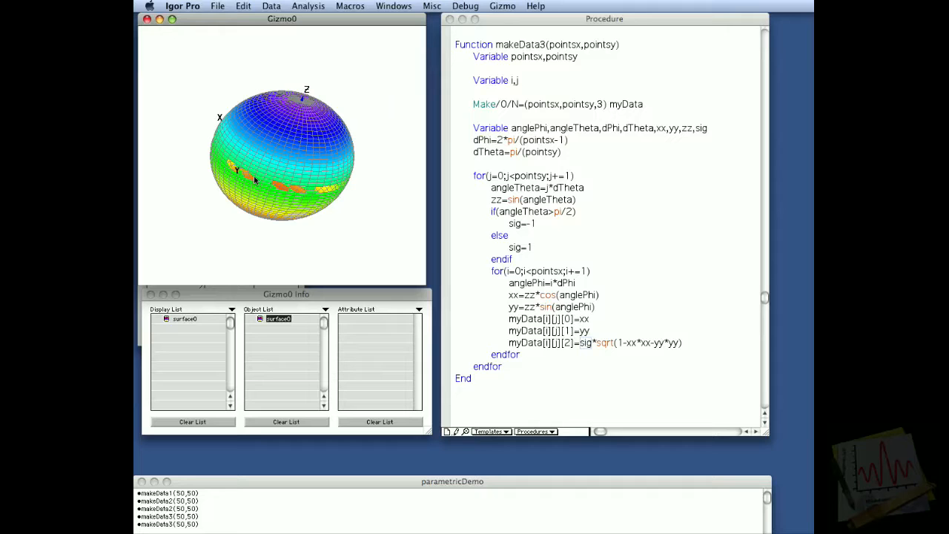
Change the dTheta line in makeData3 to pi/(pointsy-1), rerun makeData3(50,50), and rotate the plot to check the surface.
{"action": "left_click", "coordinate": [473, 151]}
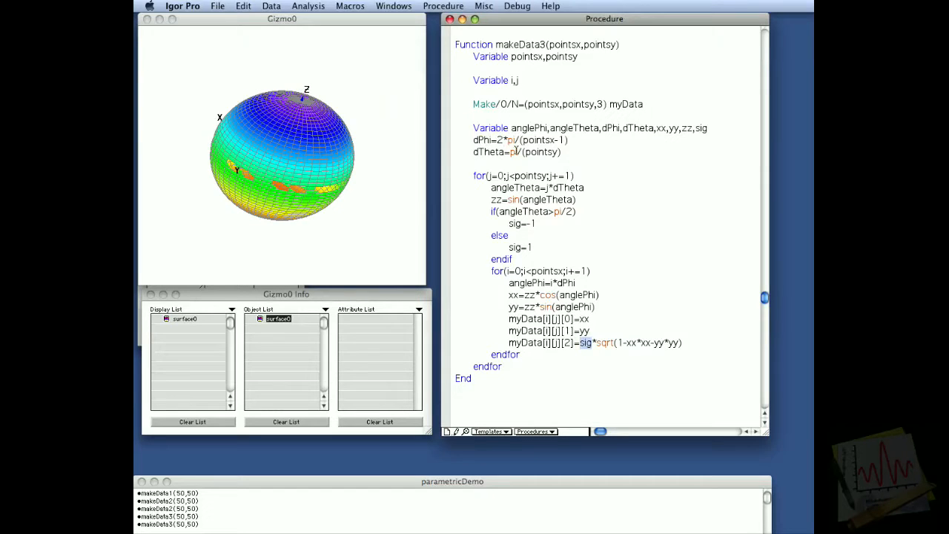
{"action": "left_click", "coordinate": [558, 153]}
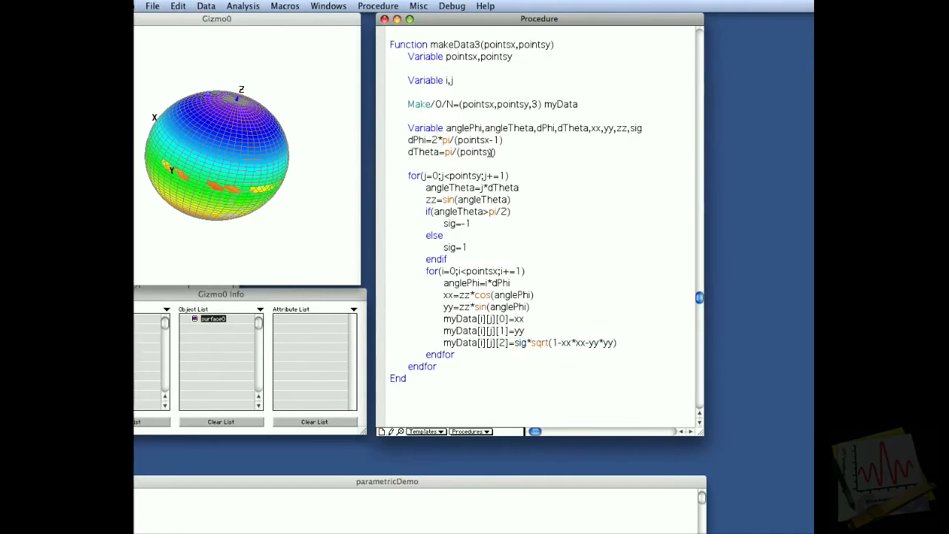
{"action": "type", "text": "-1"}
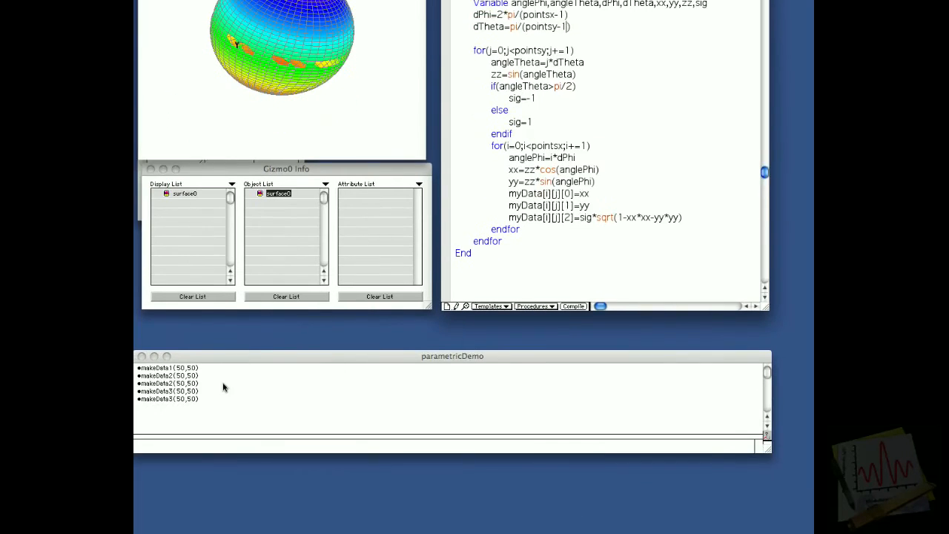
{"action": "left_click", "coordinate": [224, 387]}
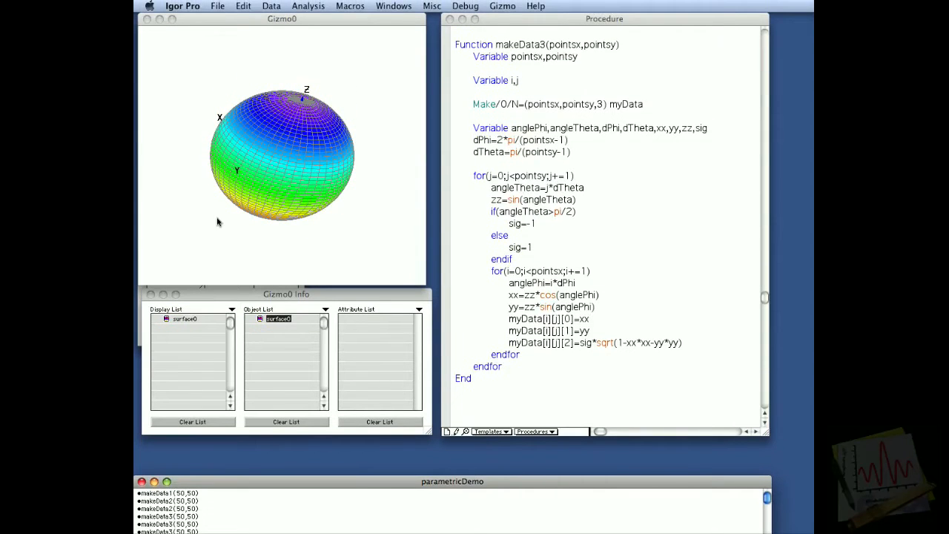
{"action": "left_click_drag", "start_coordinate": [267, 205], "coordinate": [261, 197]}
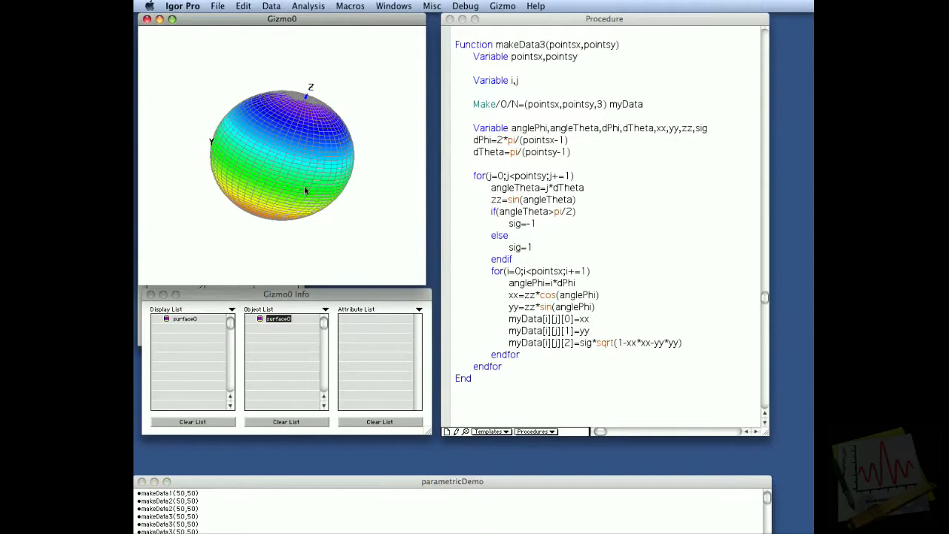